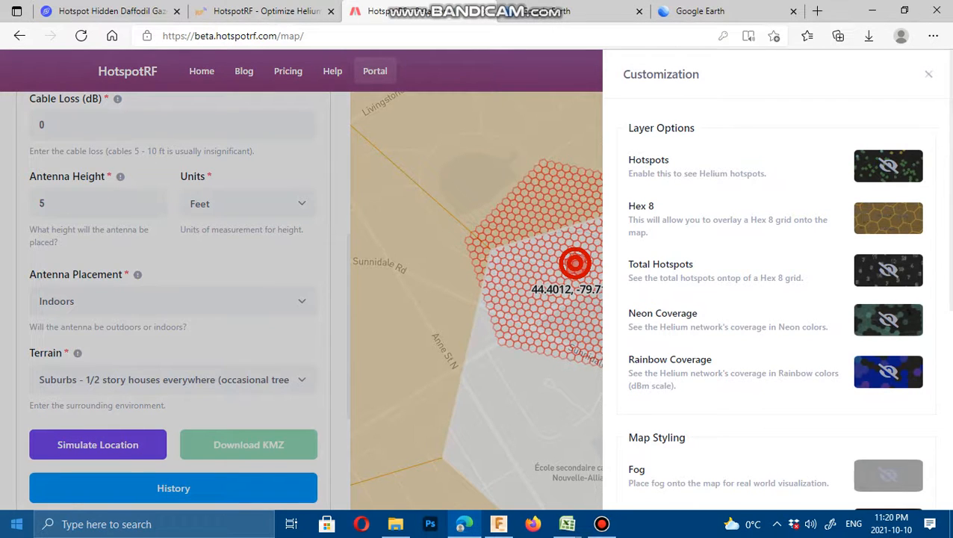
Turn on the Hotspots layer, toggle the Hex 8 grid off and back on, and close the map customization.
left_click(888, 166)
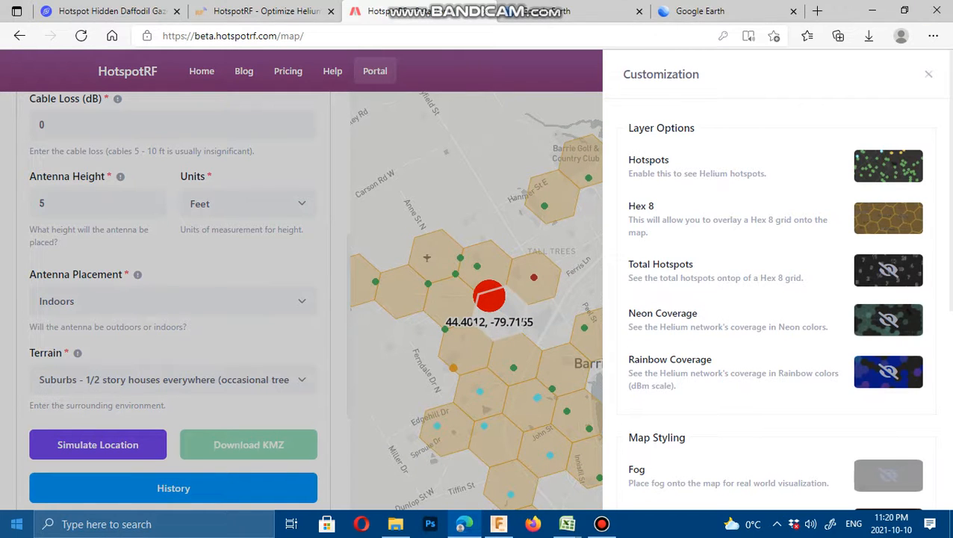
left_click(888, 166)
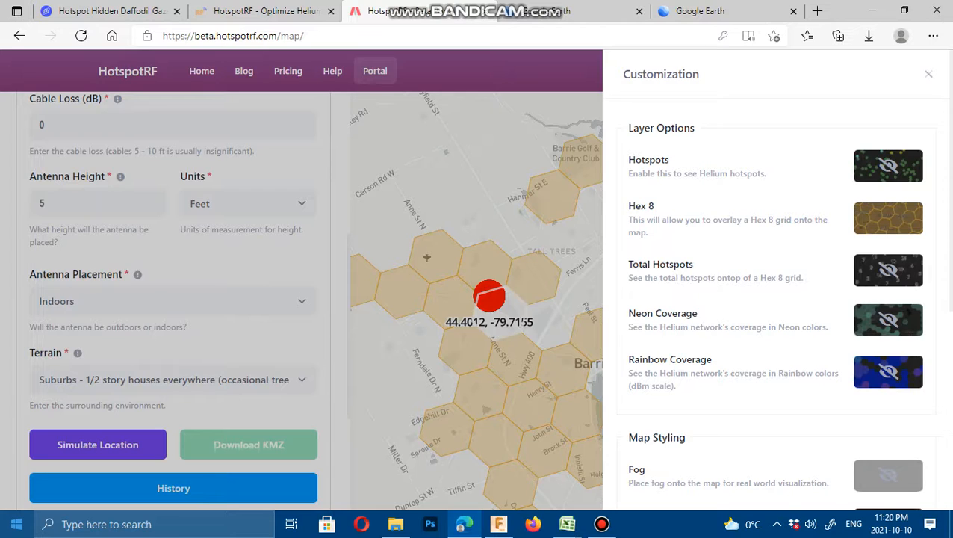
left_click(888, 166)
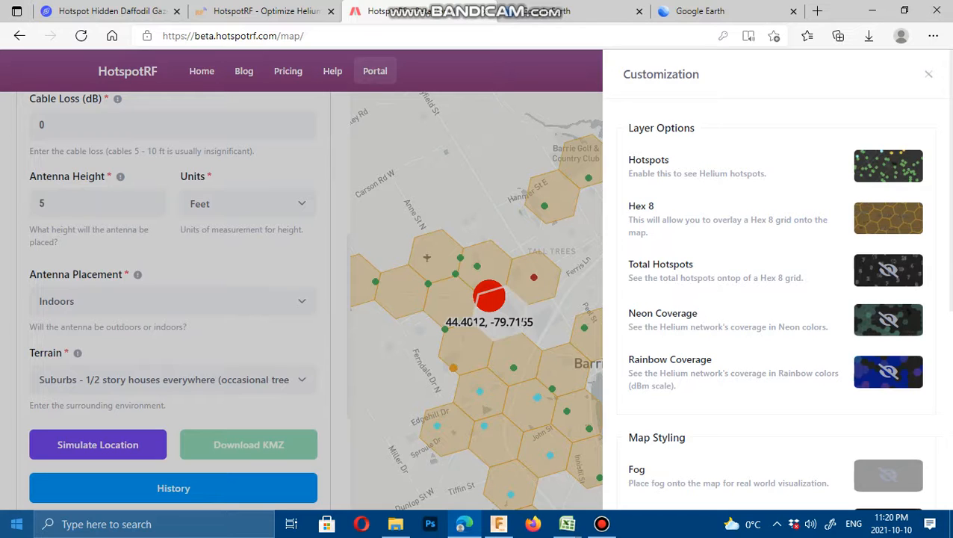
left_click(887, 218)
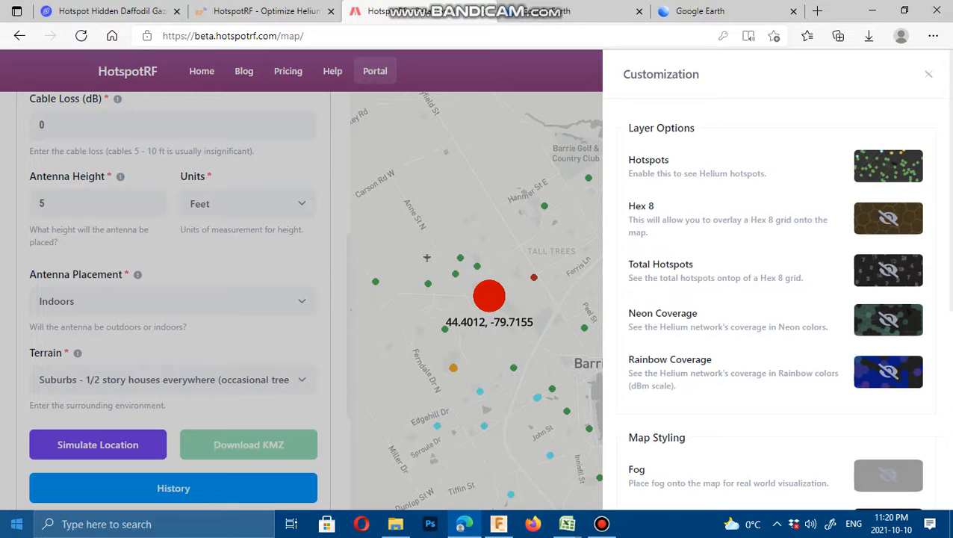
left_click(887, 217)
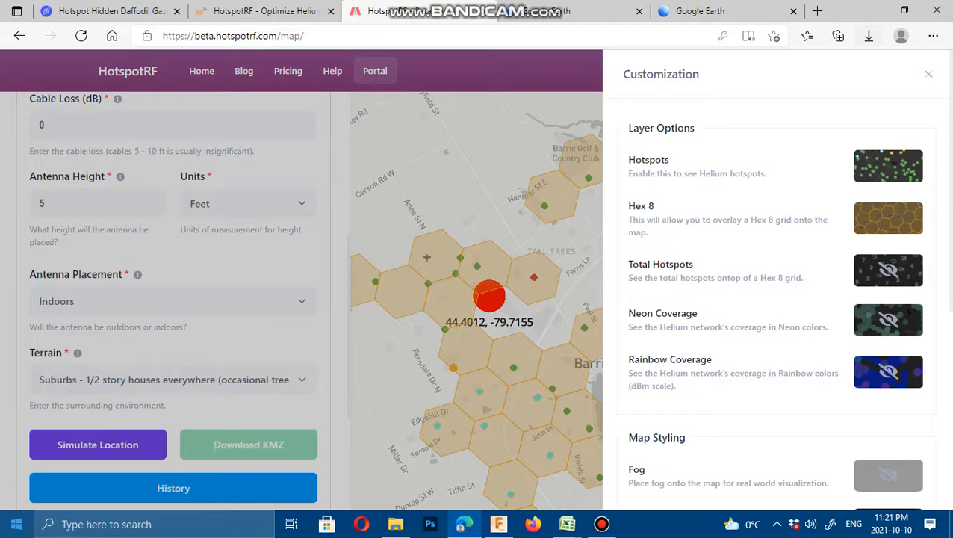
left_click(928, 74)
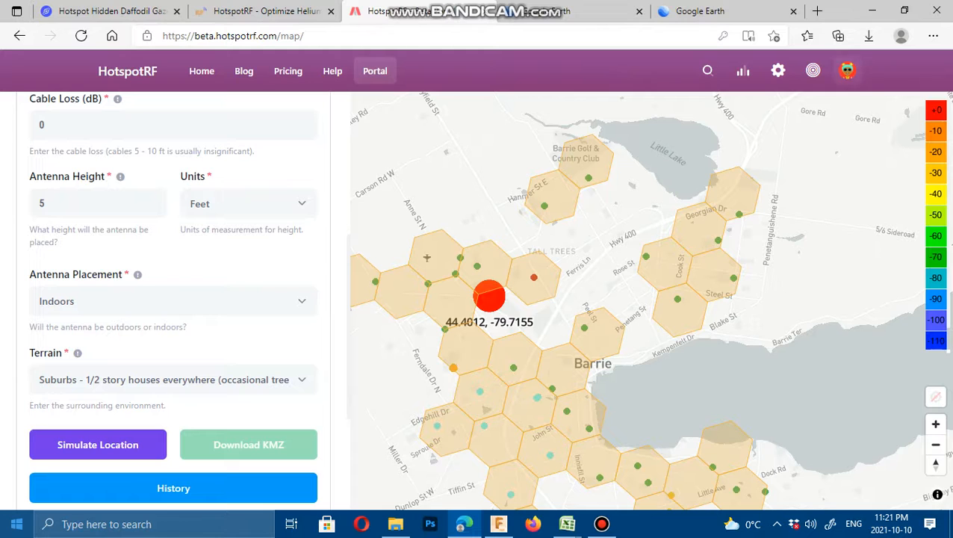
View the Insight introduction for hex and hotspot details, and close it.
left_click(812, 70)
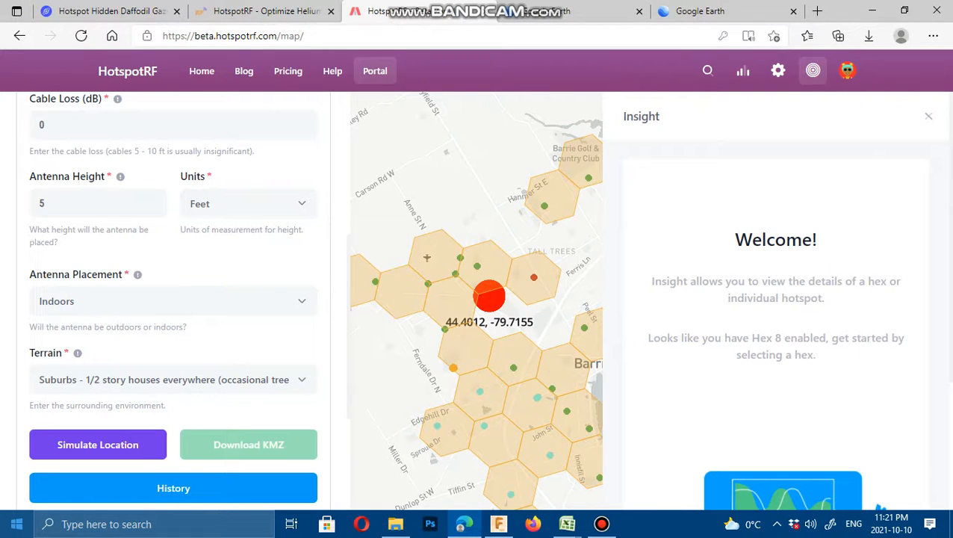
left_click(812, 70)
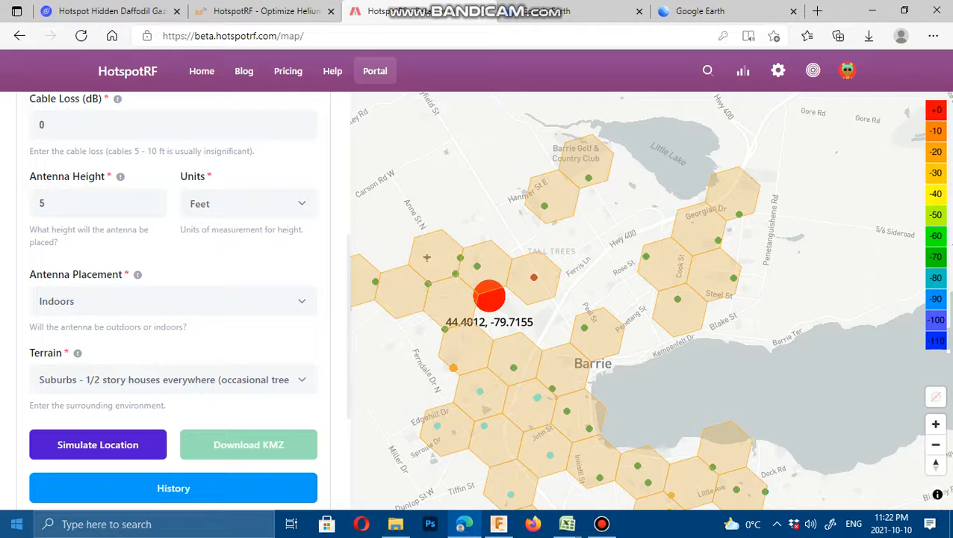
Run the coverage simulation for the marked hotspot location and review the simulation output.
left_click(98, 444)
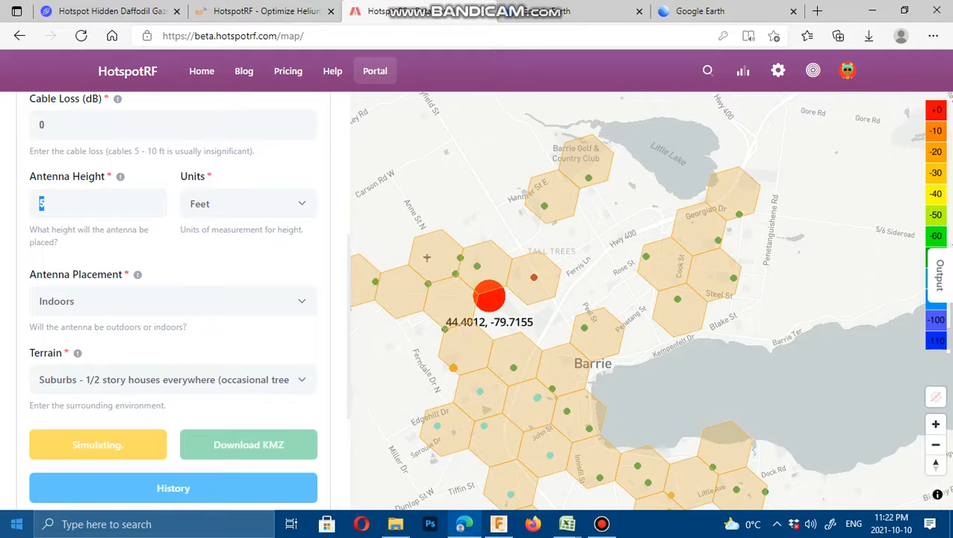
mouse_move(601, 524)
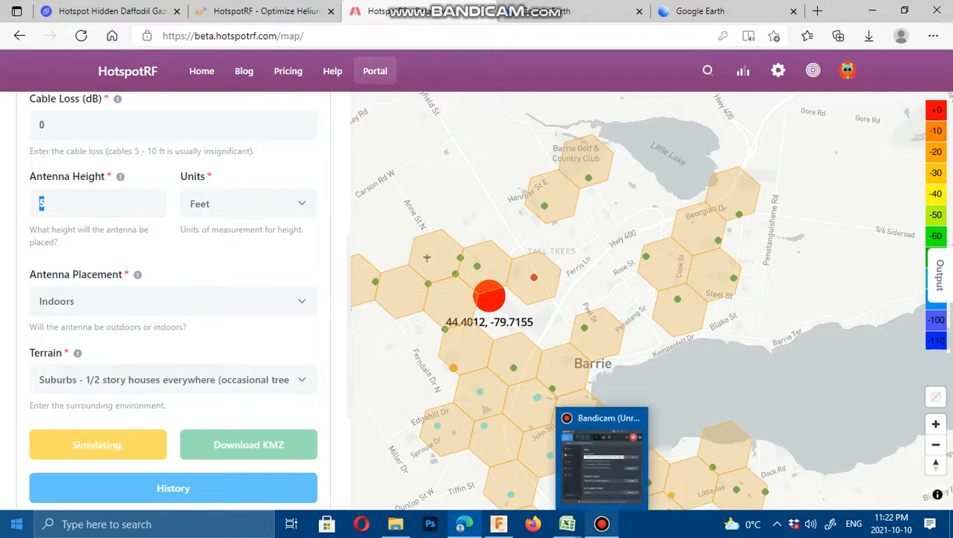
left_click(601, 523)
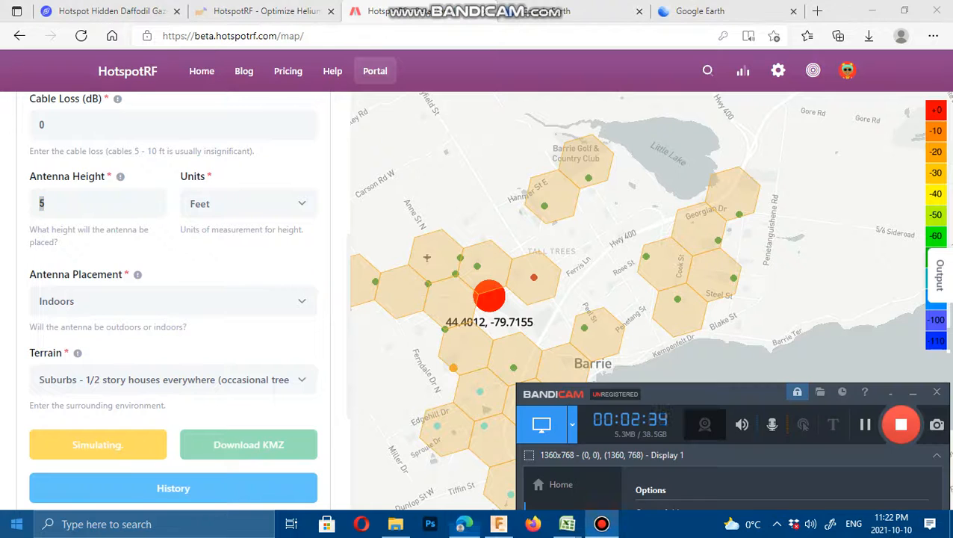
left_click_drag(661, 397, 677, 426)
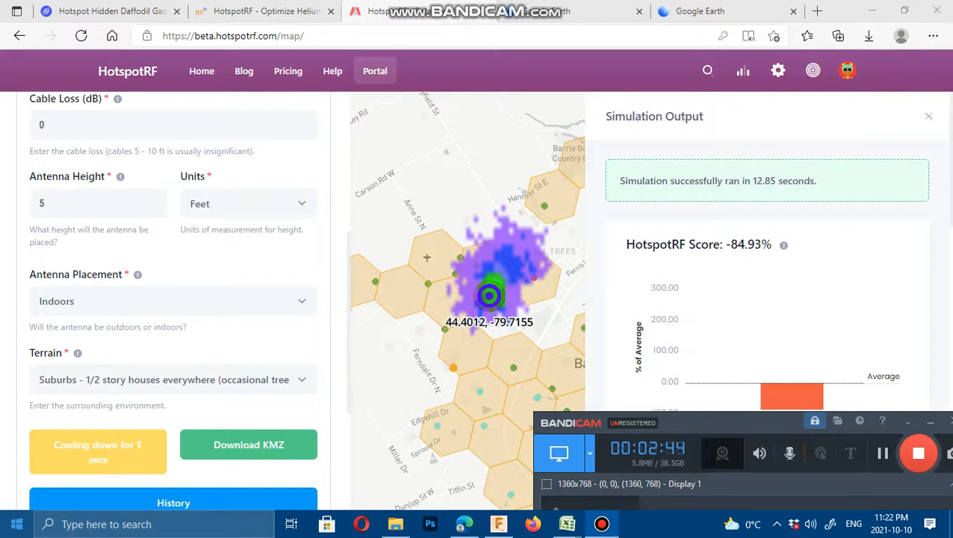
left_click(930, 422)
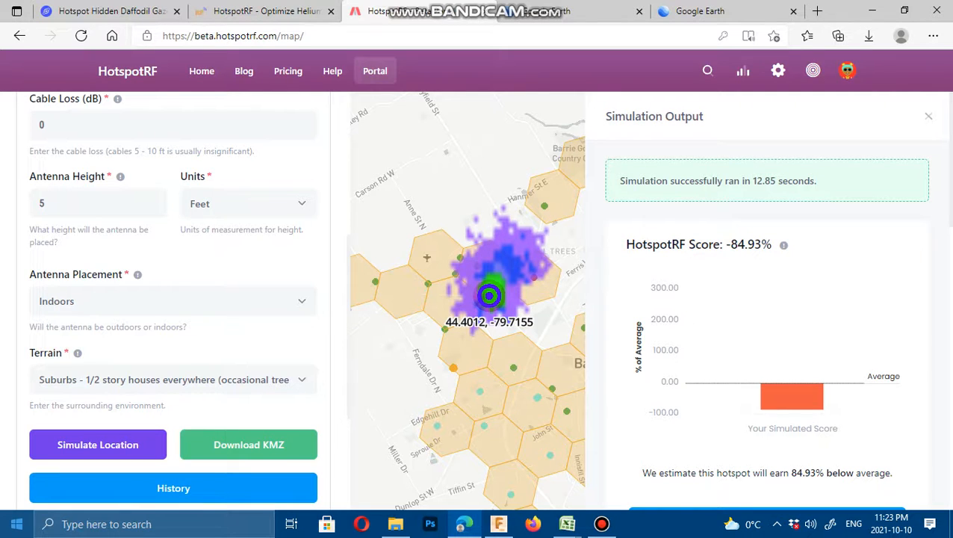
mouse_move(791, 396)
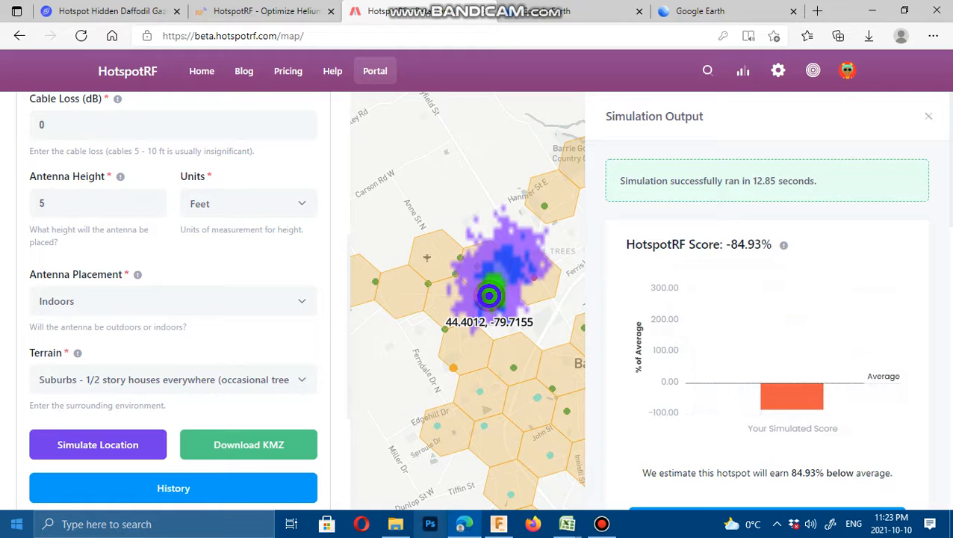
mouse_move(464, 523)
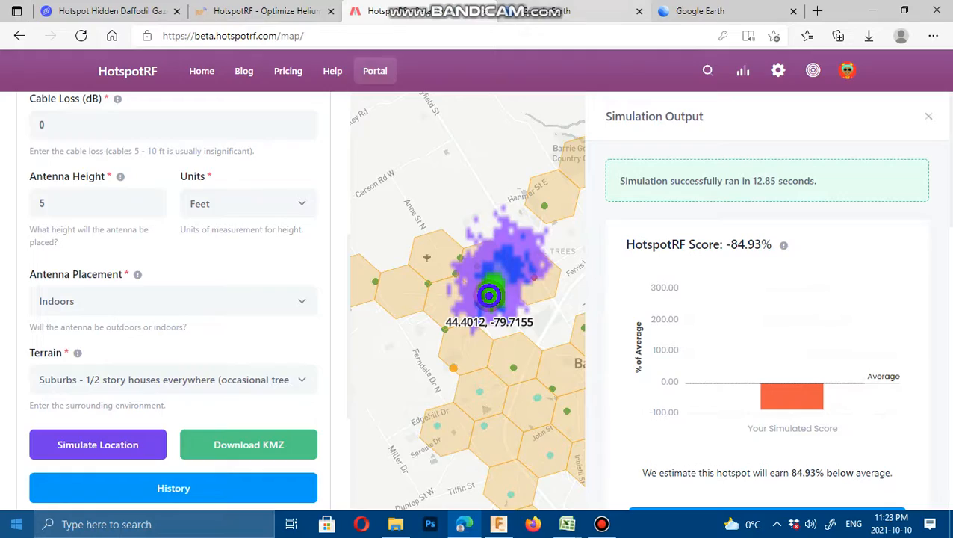
Switch to Google Earth and examine the building, road and trees surrounding the pinned address in 3D.
left_click(573, 11)
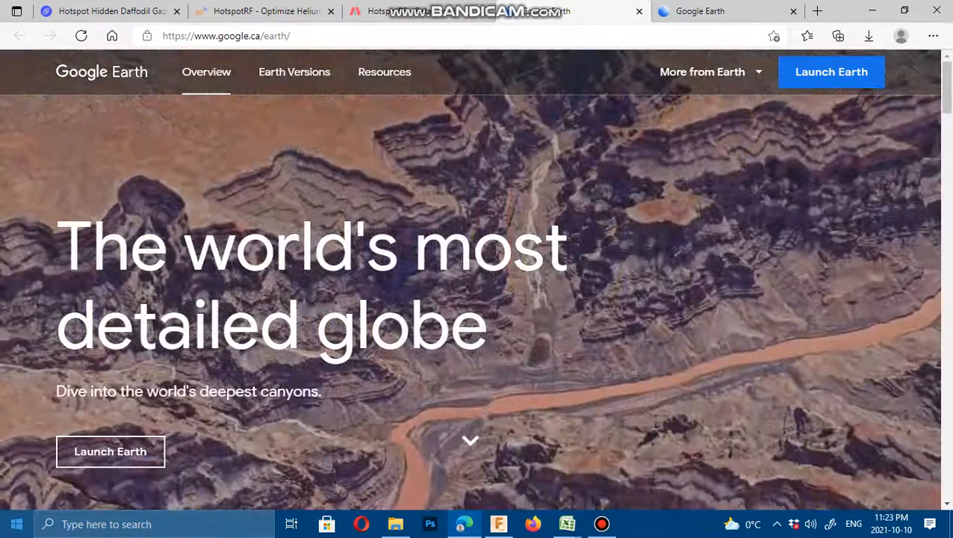
left_click(717, 12)
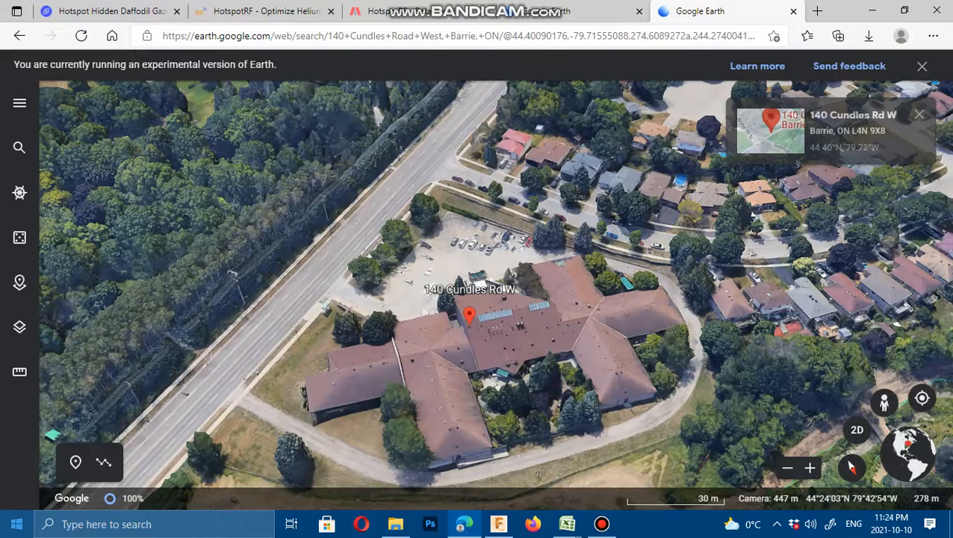
mouse_move(418, 298)
left_mouse_down()
mouse_move(464, 313)
mouse_move(704, 307)
mouse_move(719, 294)
mouse_move(685, 285)
left_mouse_up()
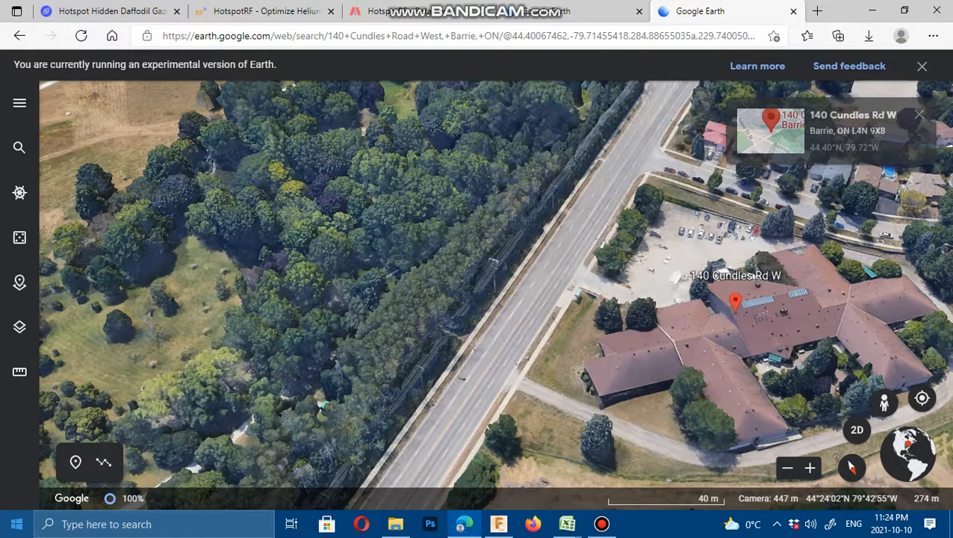
left_click_drag(747, 258, 434, 212)
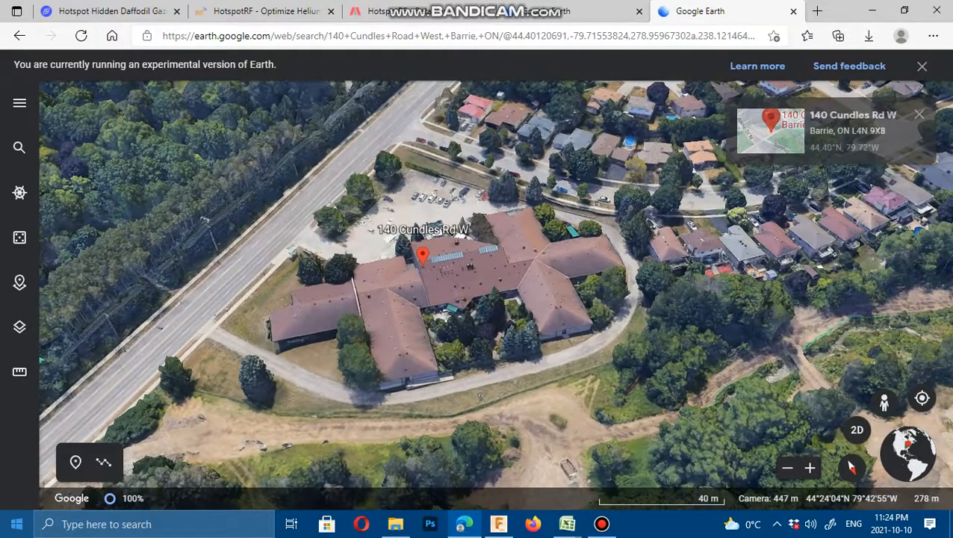
left_click_drag(480, 396, 812, 464)
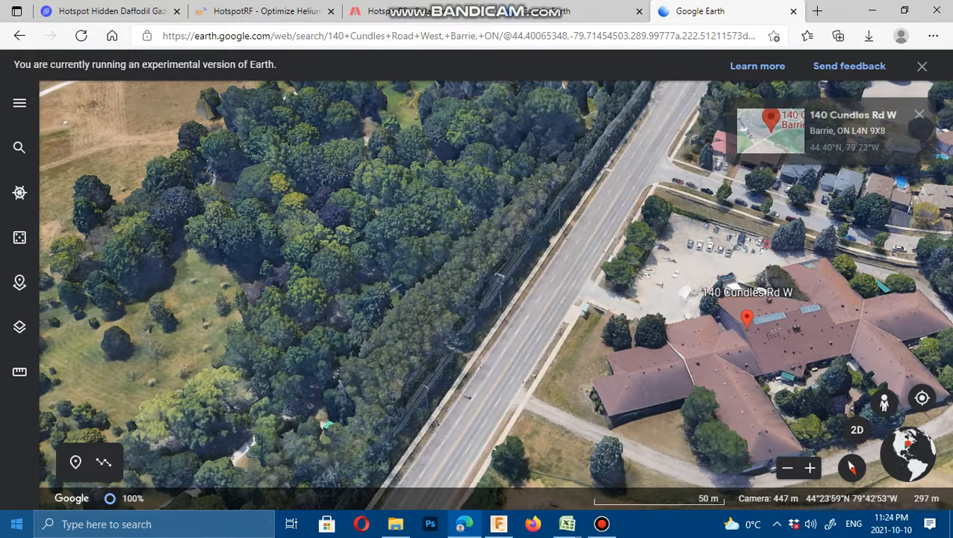
scroll(455, 142, "up", 5)
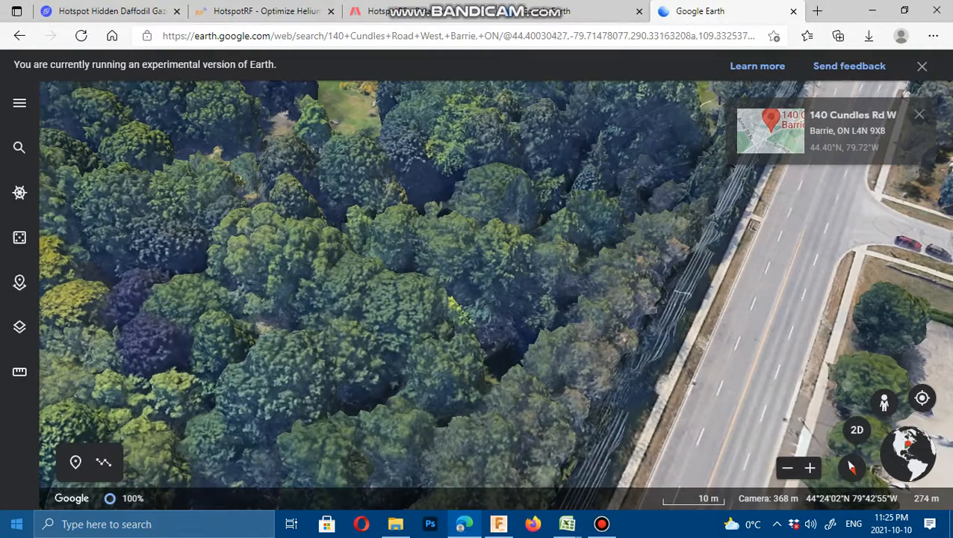
left_click_drag(597, 299, 351, 300)
left_click_drag(564, 489, 423, 272)
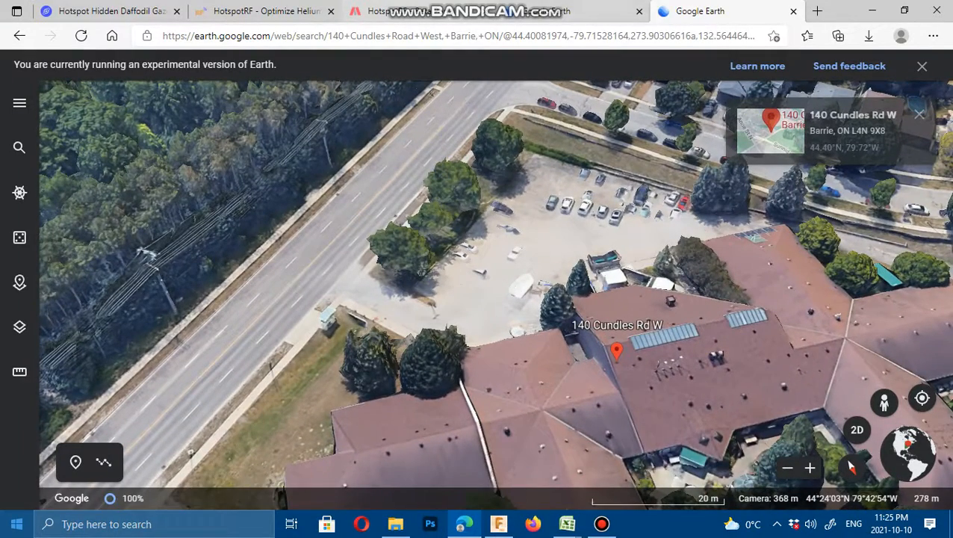
Return to the HotspotRF map, close the simulation output and examine how the simulated coverage reaches neighbouring hexes and hotspots.
left_click(448, 11)
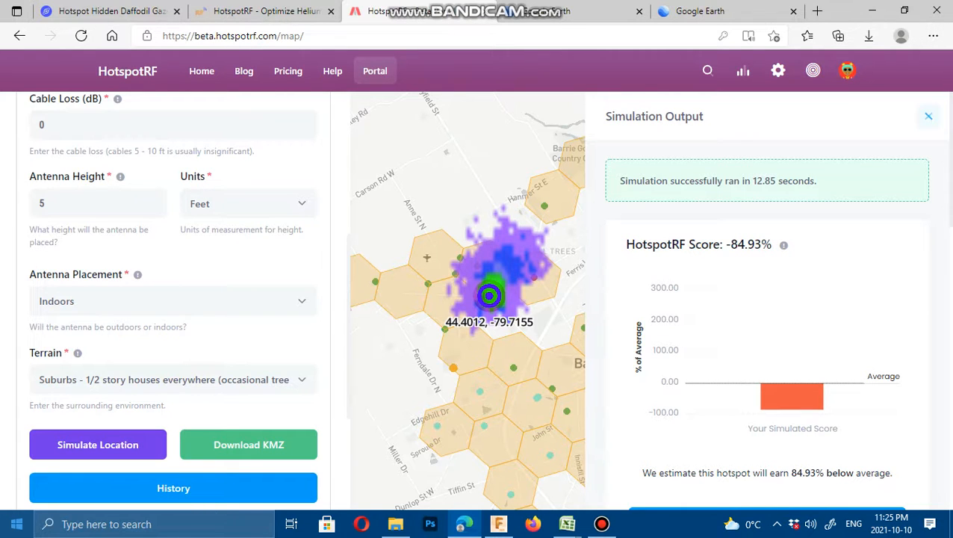
left_click(928, 116)
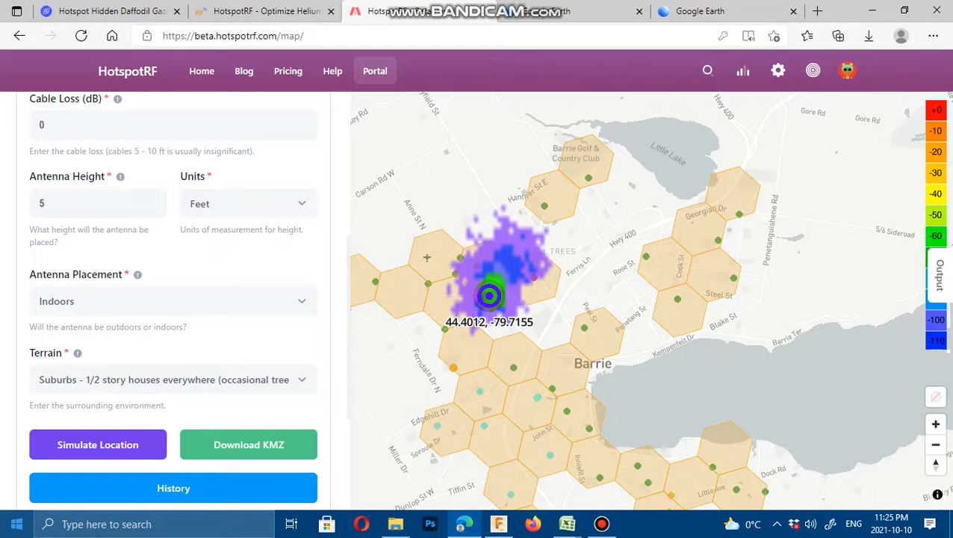
scroll(720, 295, "down", 1)
scroll(721, 294, "up", 2)
scroll(721, 294, "down", 1)
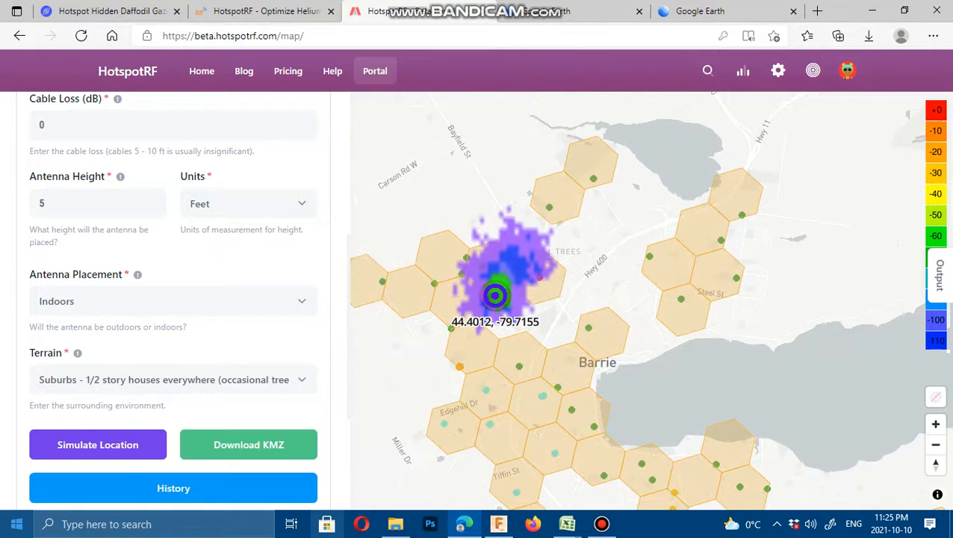
scroll(174, 299, "up", 1)
left_click_drag(392, 196, 497, 202)
scroll(497, 202, "down", 2)
scroll(618, 243, "up", 3)
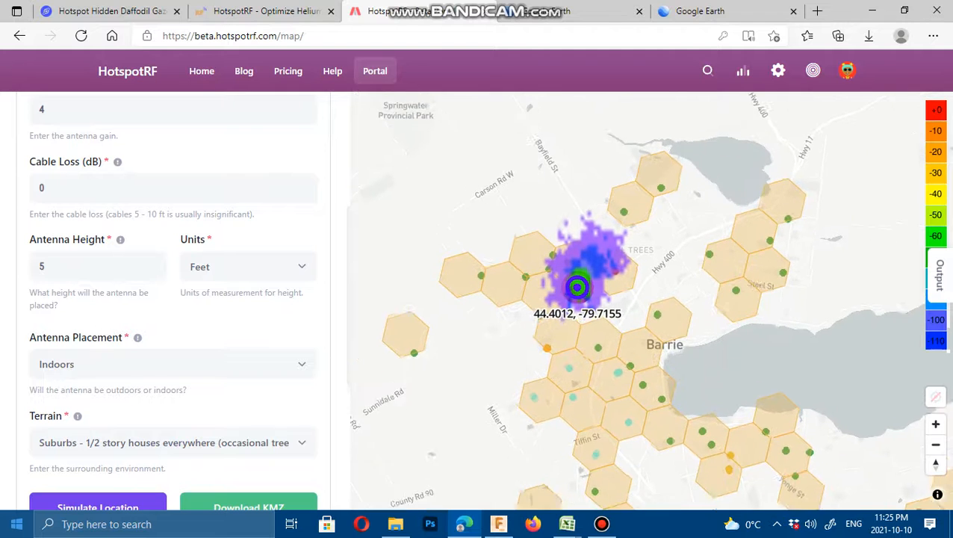
scroll(620, 239, "up", 3)
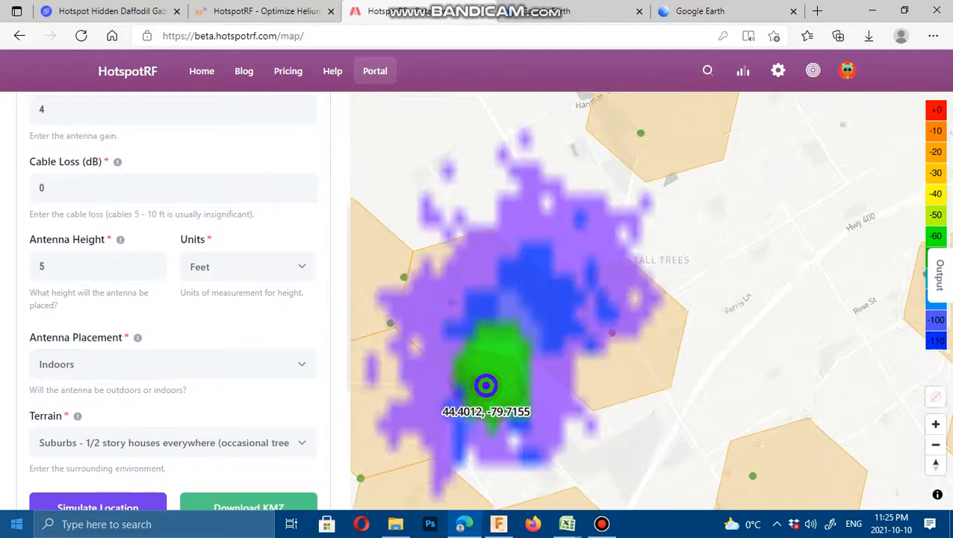
left_click_drag(620, 239, 705, 241)
left_click_drag(460, 347, 481, 348)
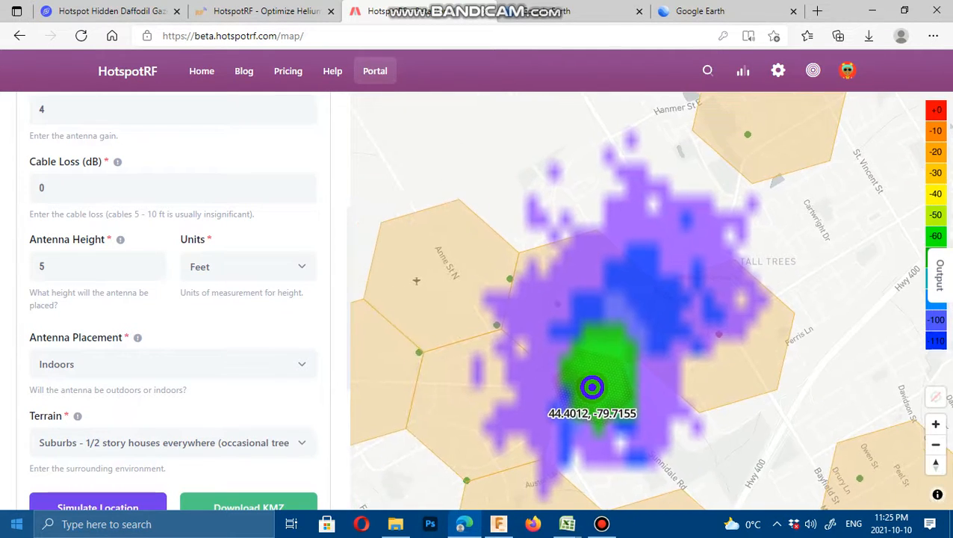
scroll(482, 348, "up", 5)
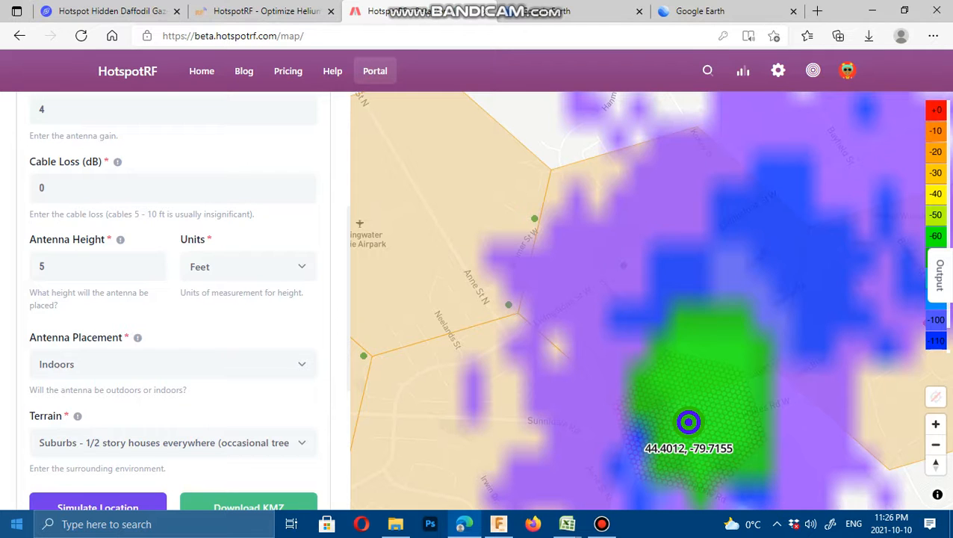
scroll(564, 342, "up", 2)
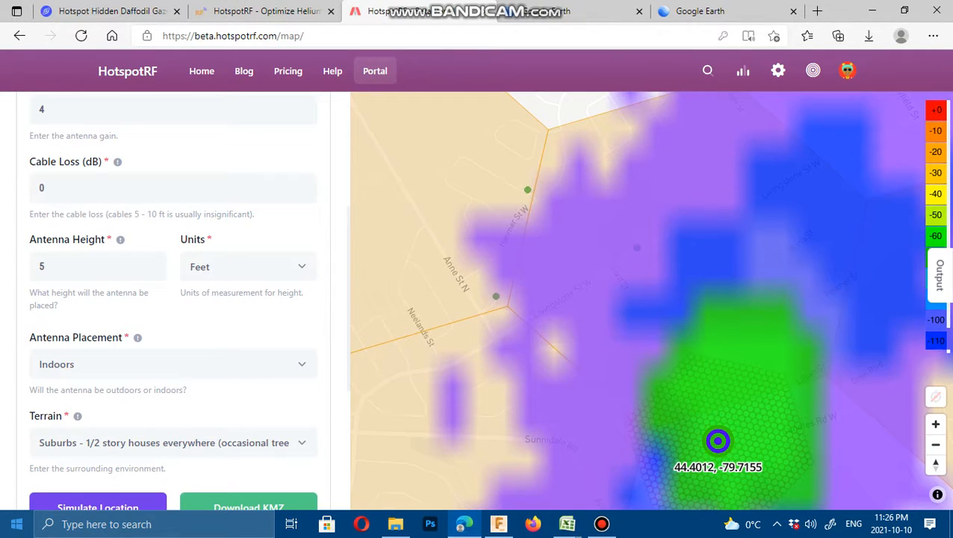
scroll(577, 347, "down", 1)
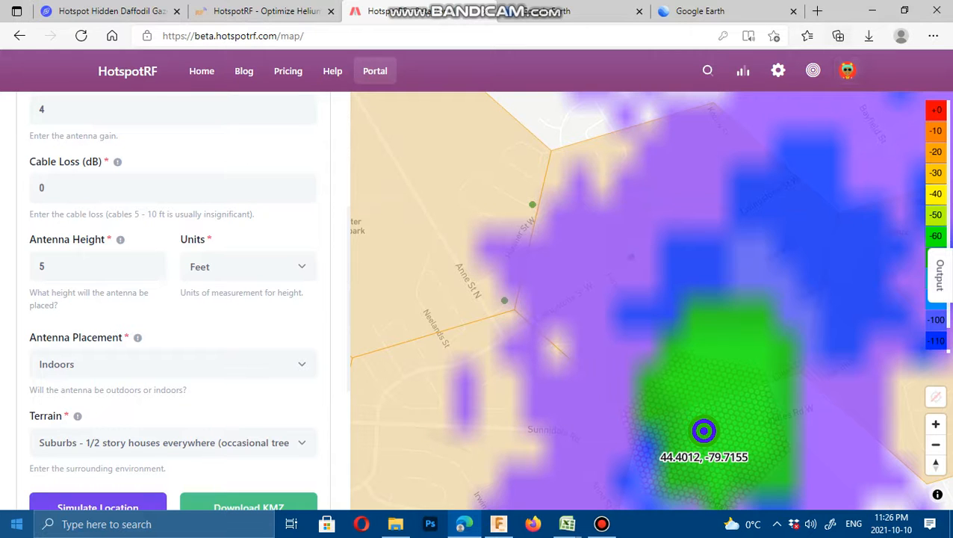
Toggle the Rainbow Coverage layer on and off in the map customization, and enable the Neon Coverage layer.
left_click(777, 70)
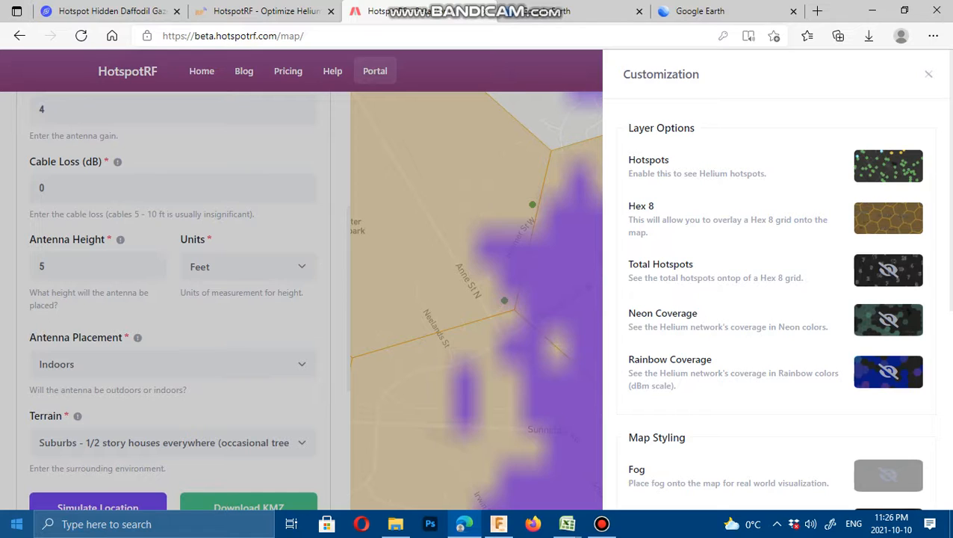
left_click(888, 372)
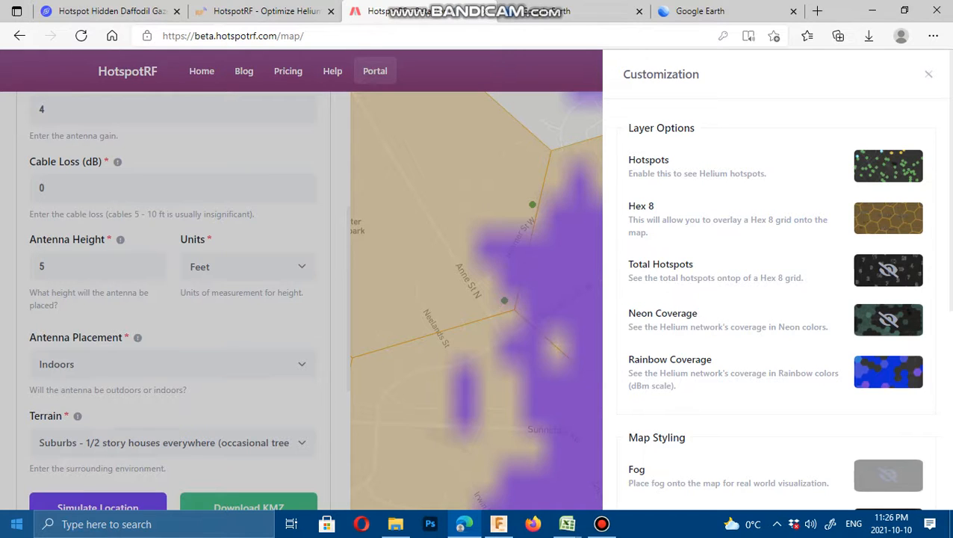
left_click(888, 371)
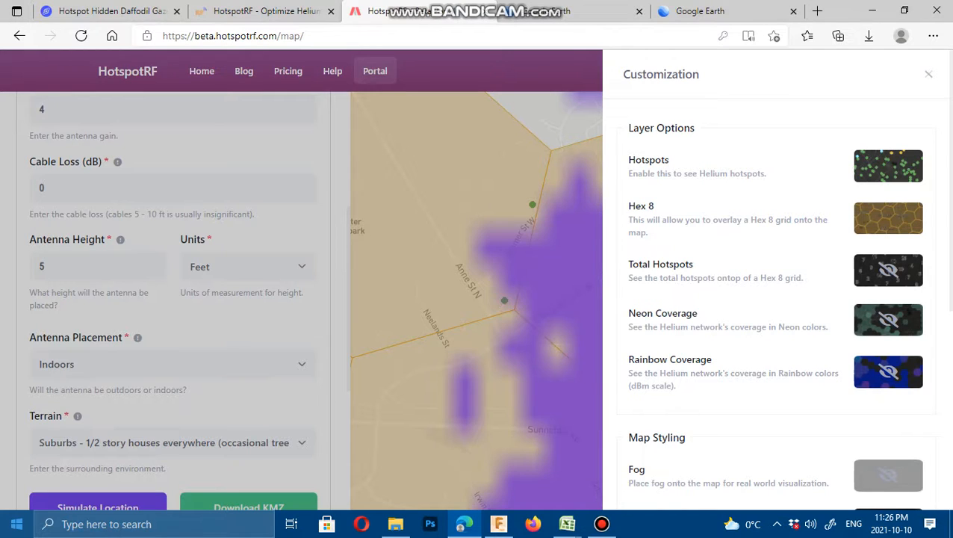
left_click(888, 320)
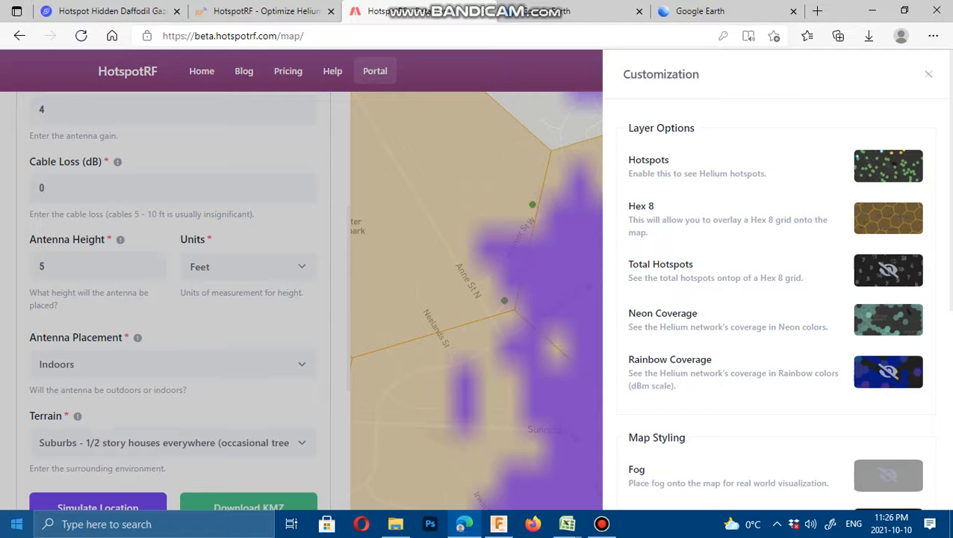
Turn the Neon Coverage layer off and close the map customization.
left_click(888, 320)
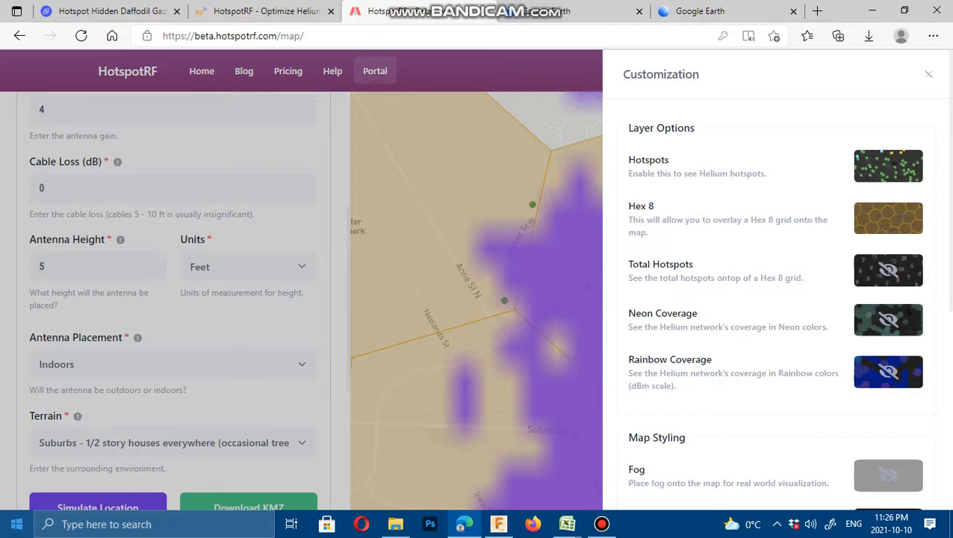
left_click(928, 73)
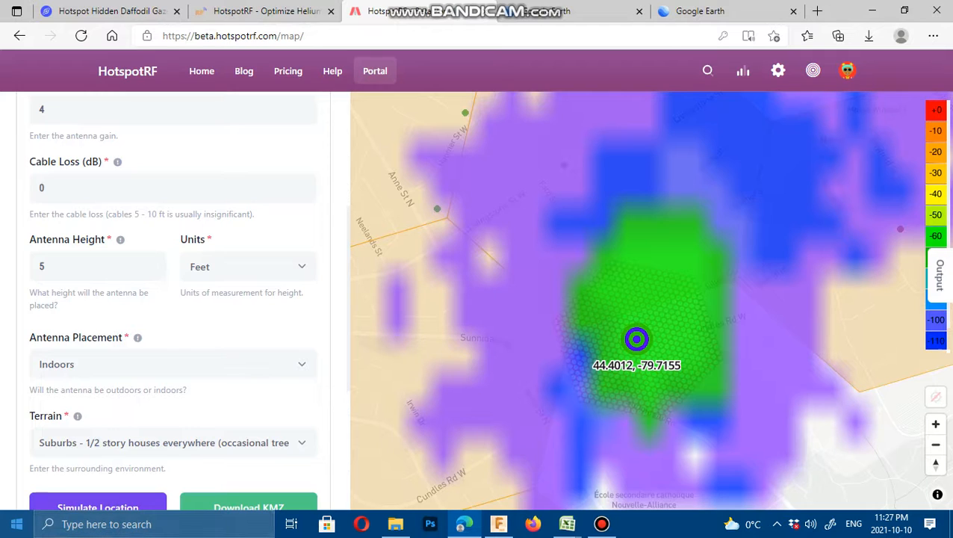
Set the antenna height to 30 feet in the radio frequency settings and rerun the coverage simulation for the marked location.
scroll(173, 299, "up", 5)
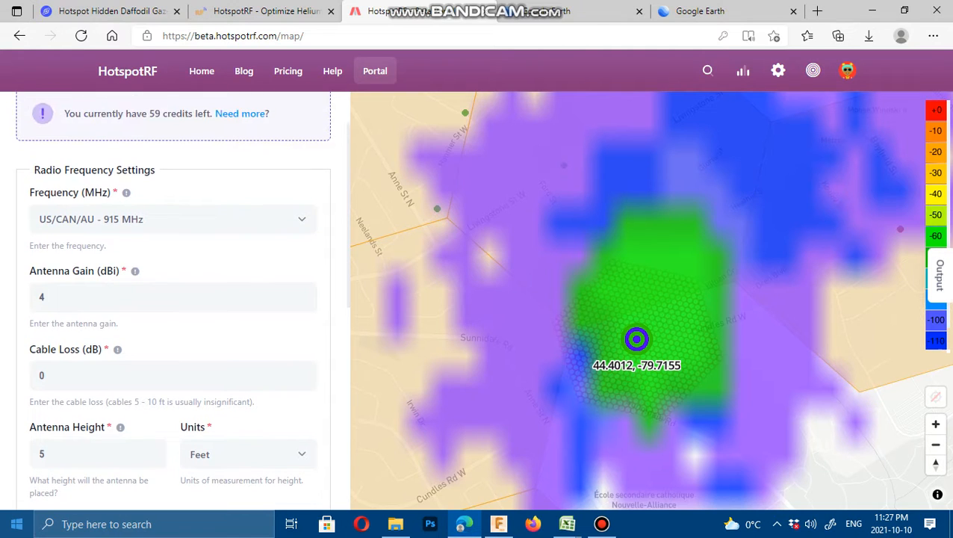
scroll(173, 299, "up", 1)
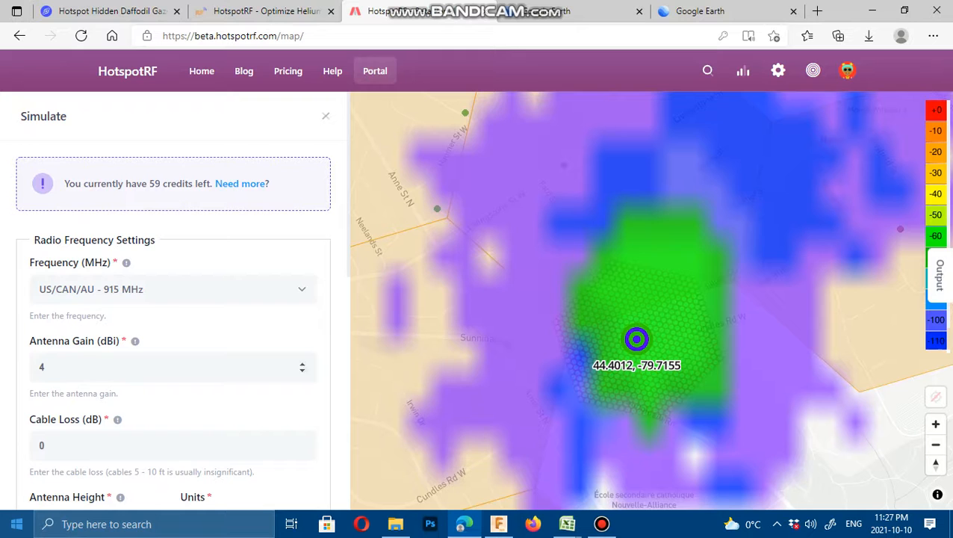
scroll(172, 298, "down", 1)
scroll(173, 299, "up", 1)
scroll(173, 299, "down", 5)
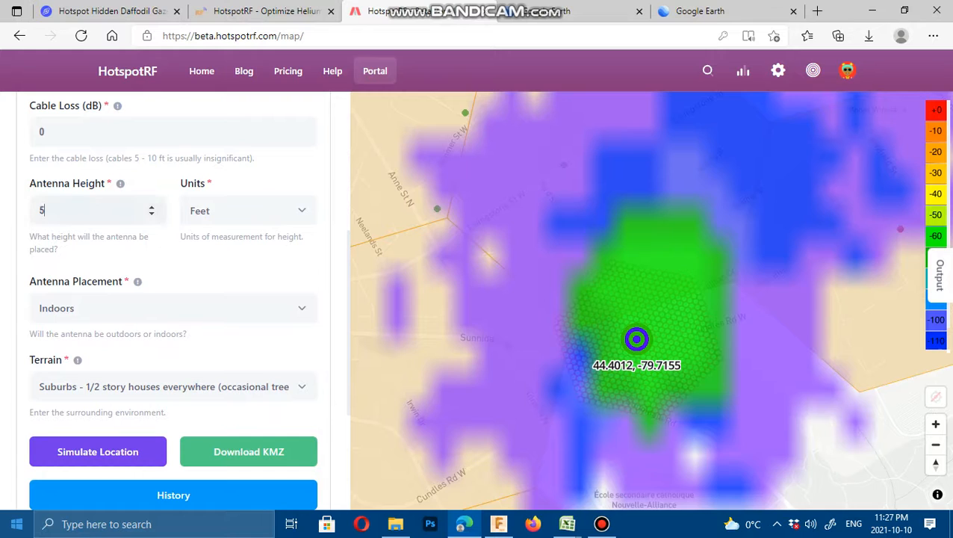
left_click(41, 210)
double_click(41, 210)
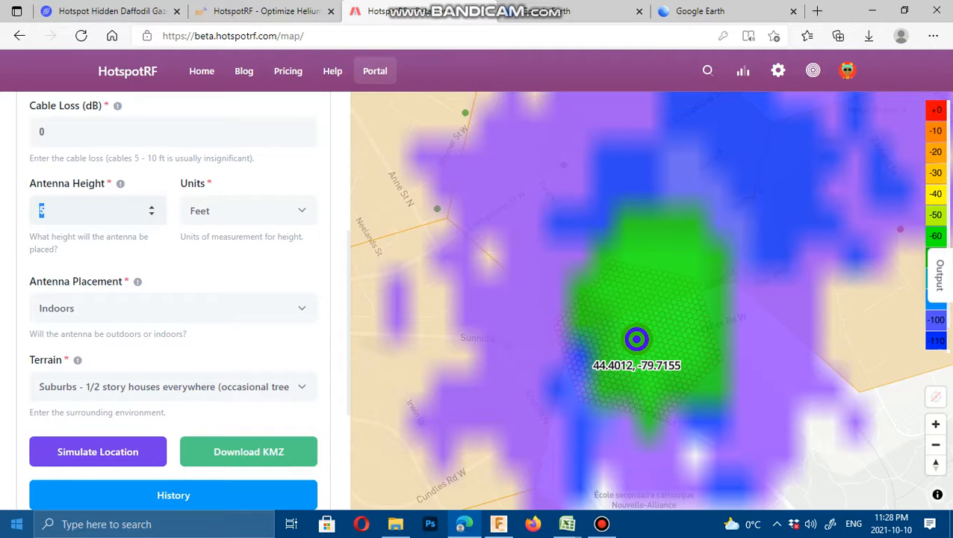
type("30")
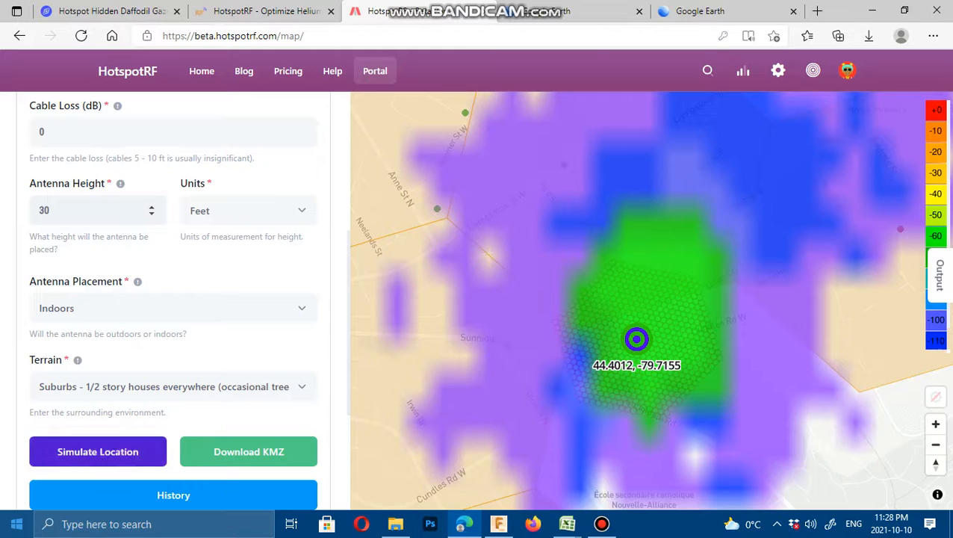
left_click(98, 452)
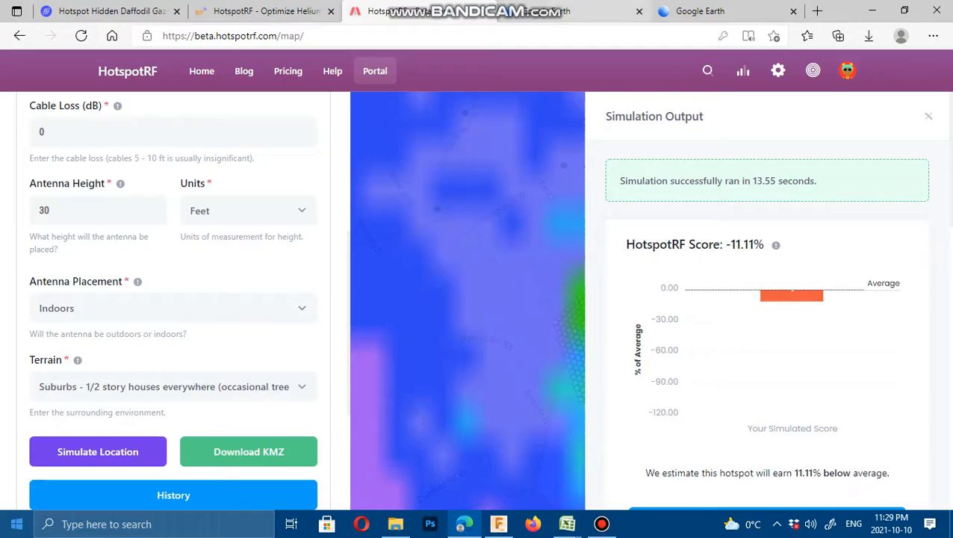
Switch to Google Earth and examine the 3D surroundings of the pinned address.
left_click(582, 11)
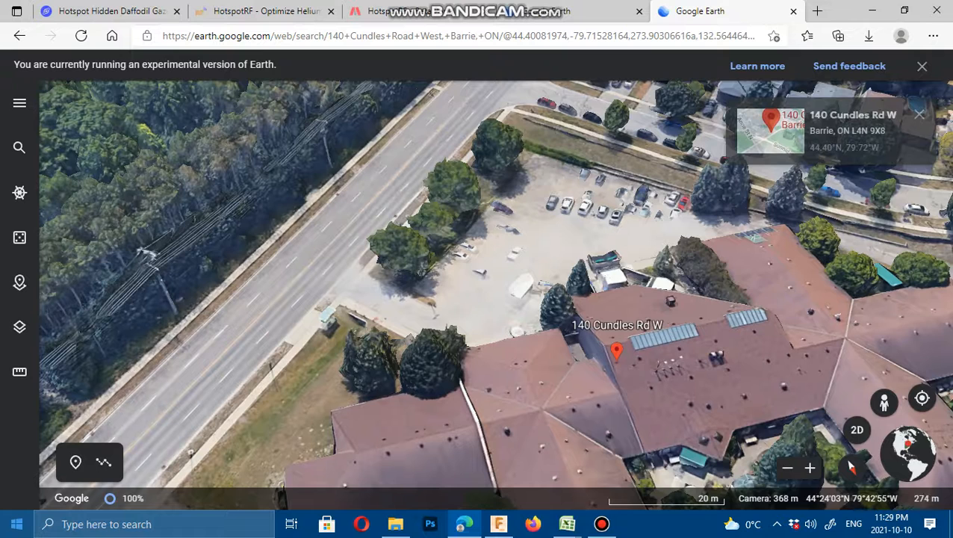
left_click(602, 524)
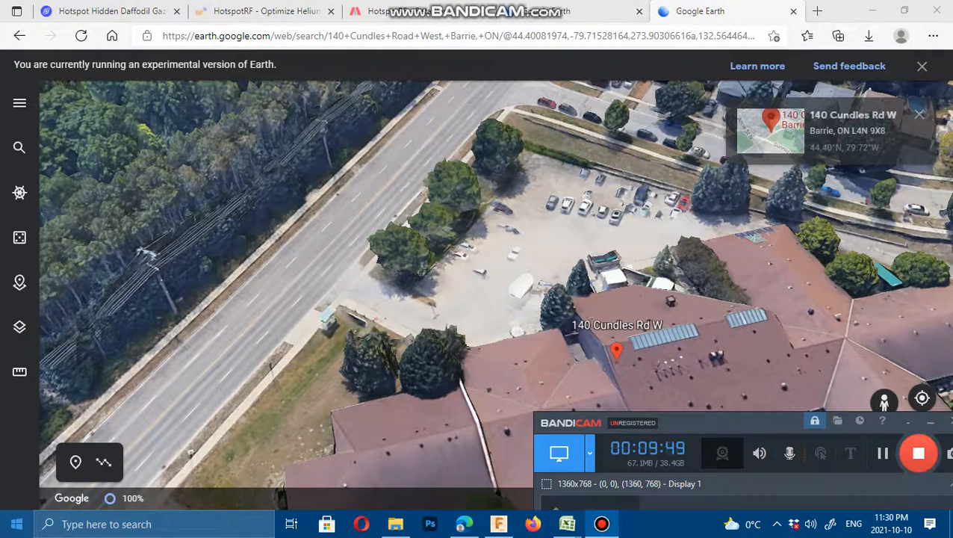